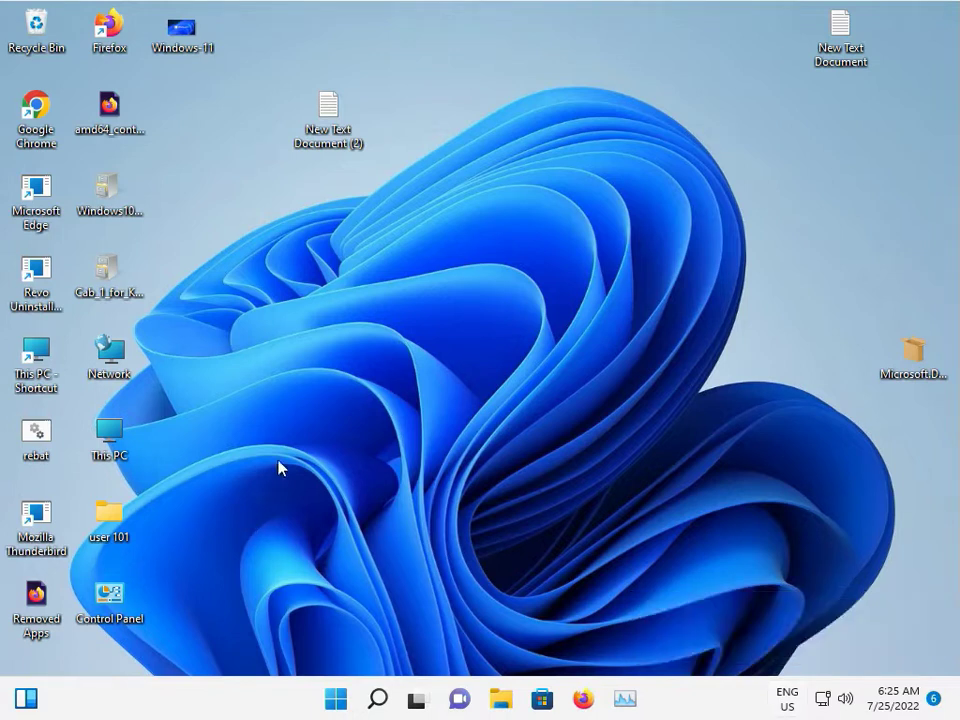
- Open the Other troubleshooters page under System > Troubleshoot in Windows Settings
left_click(340, 695)
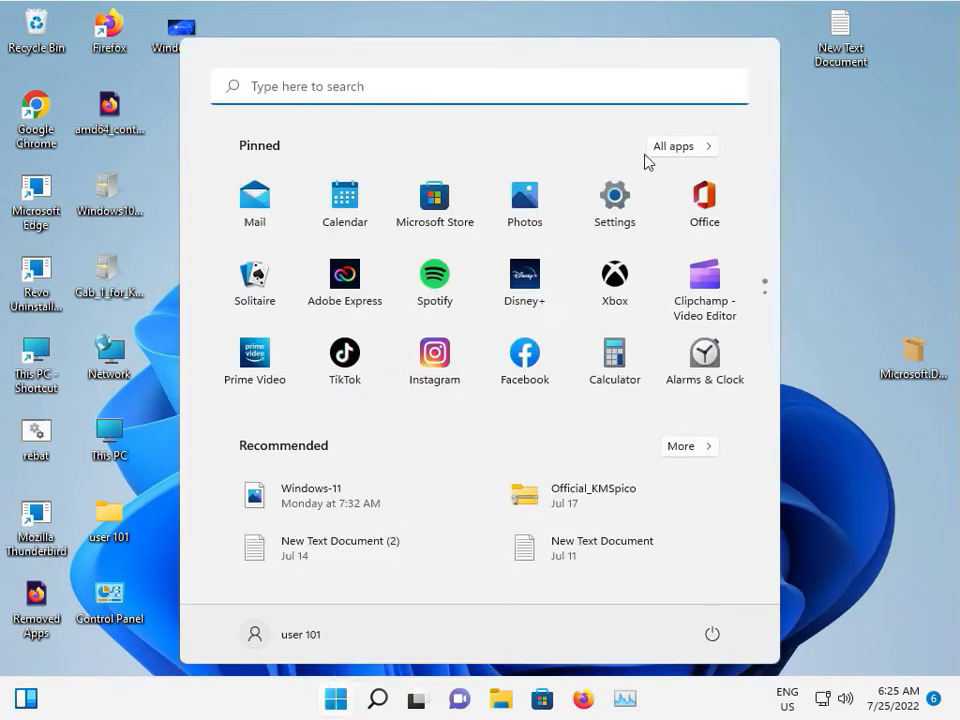
left_click(617, 198)
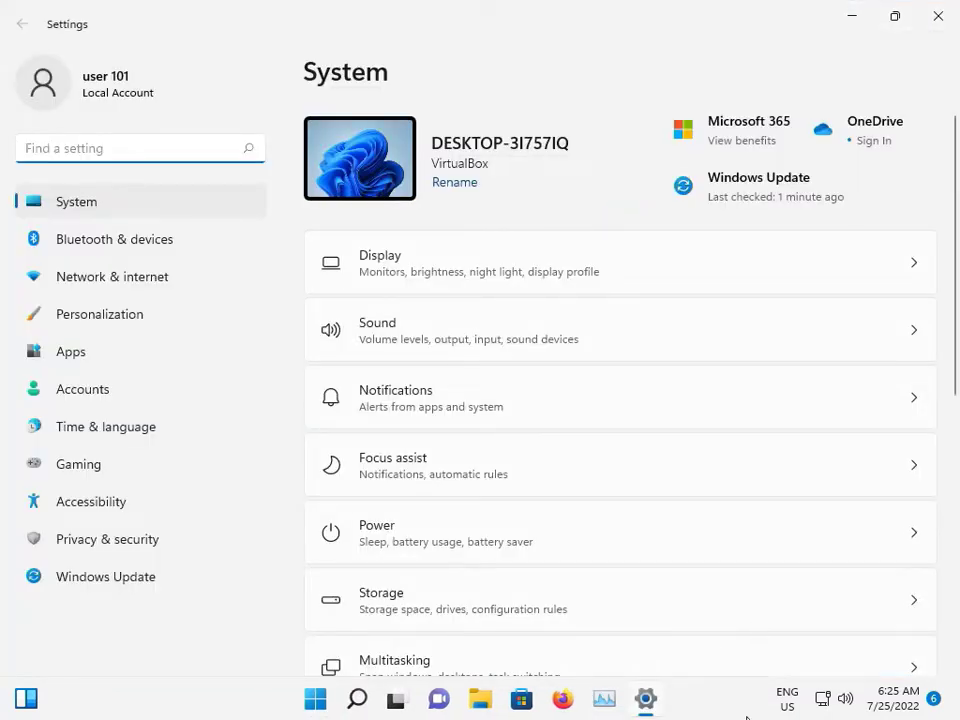
scroll(620, 450, "down", 5)
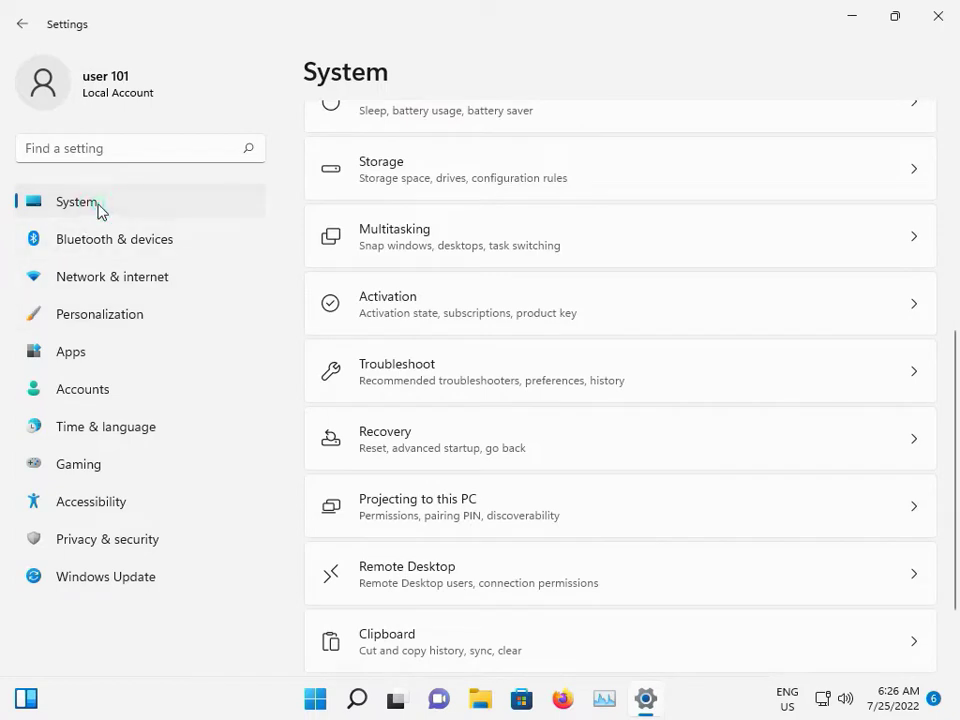
left_click(118, 239)
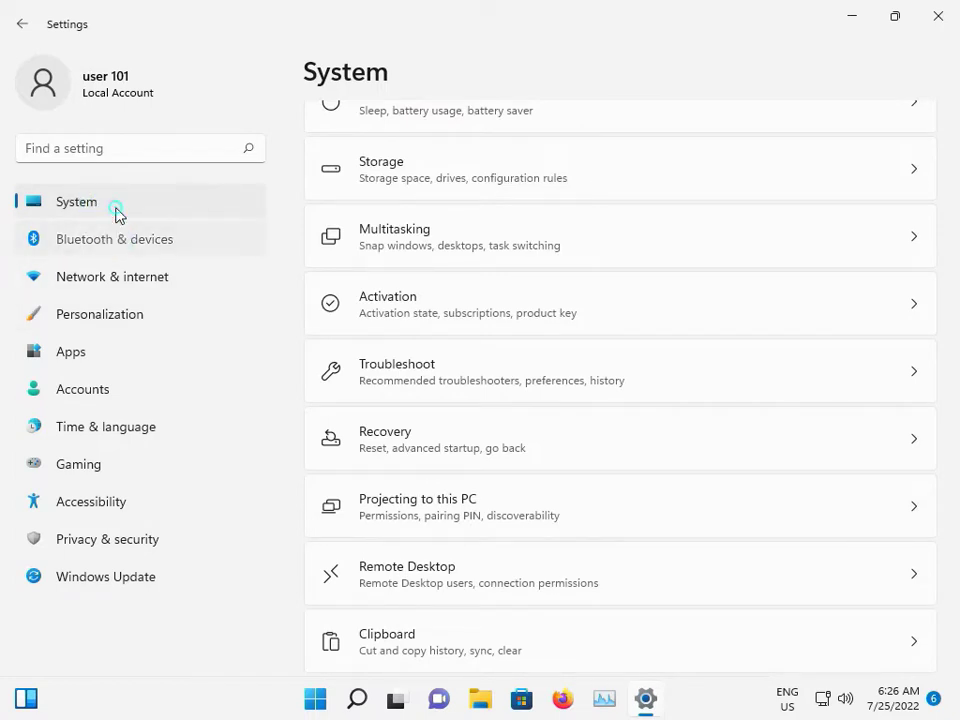
left_click(118, 212)
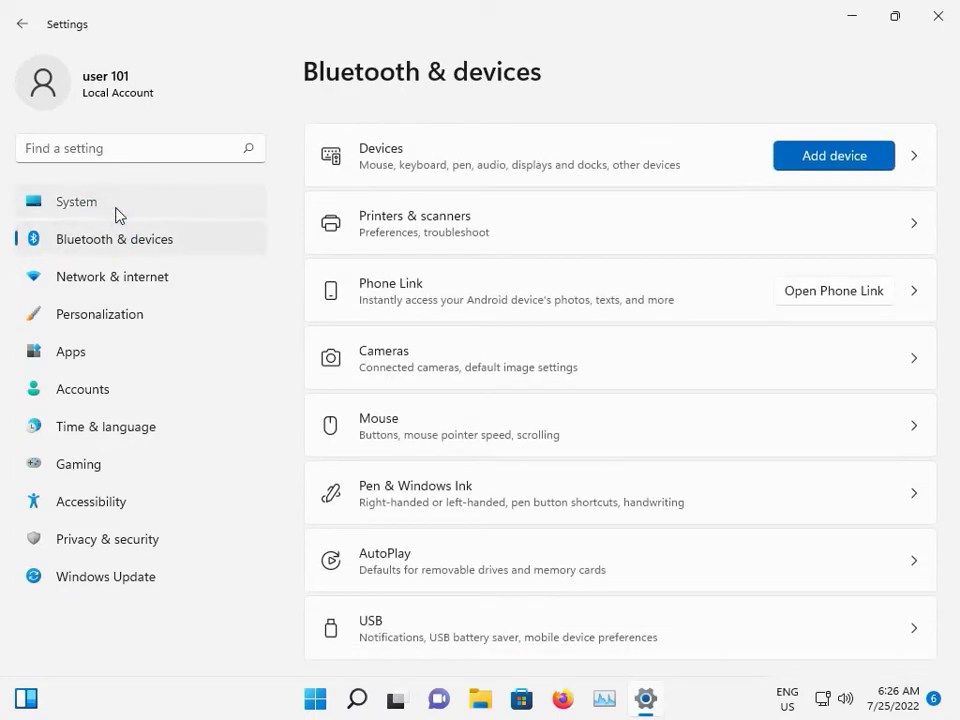
scroll(490, 520, "down", 5)
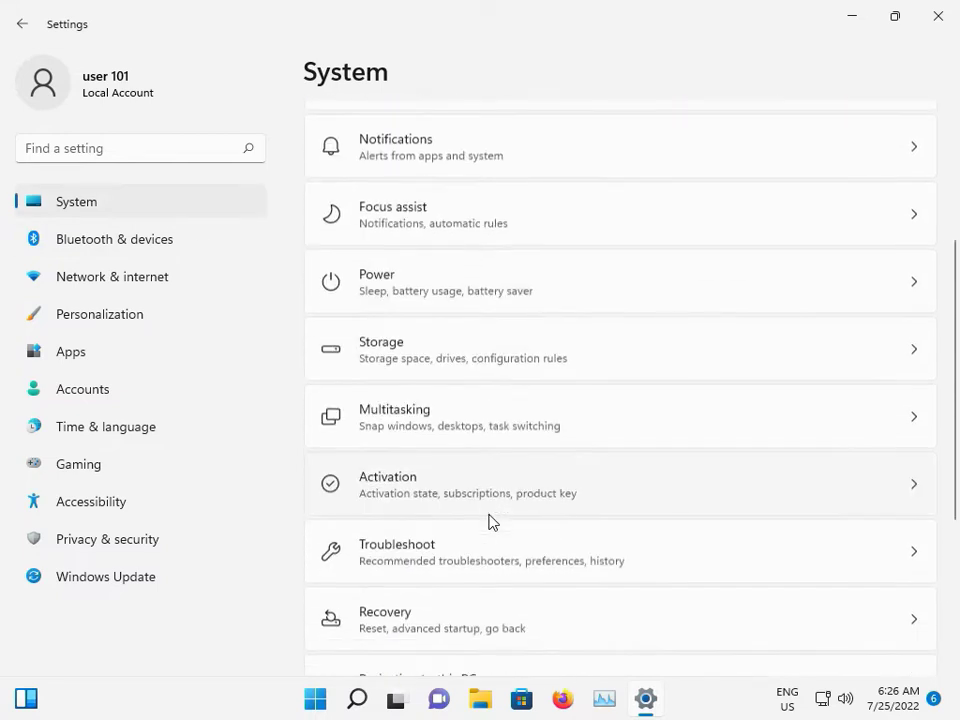
left_click(453, 463)
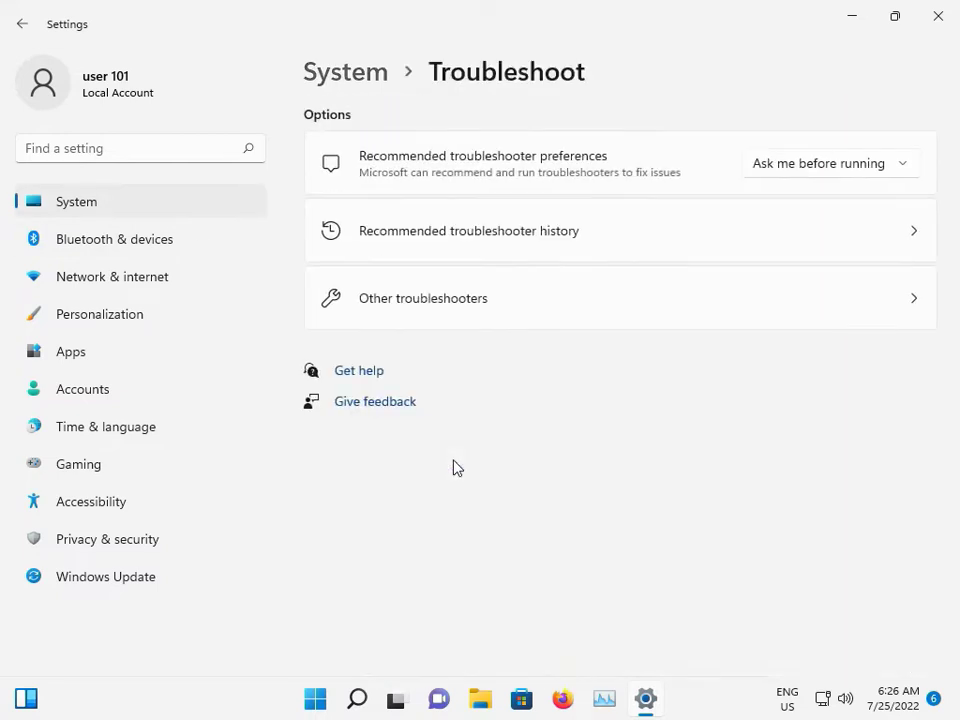
left_click(474, 319)
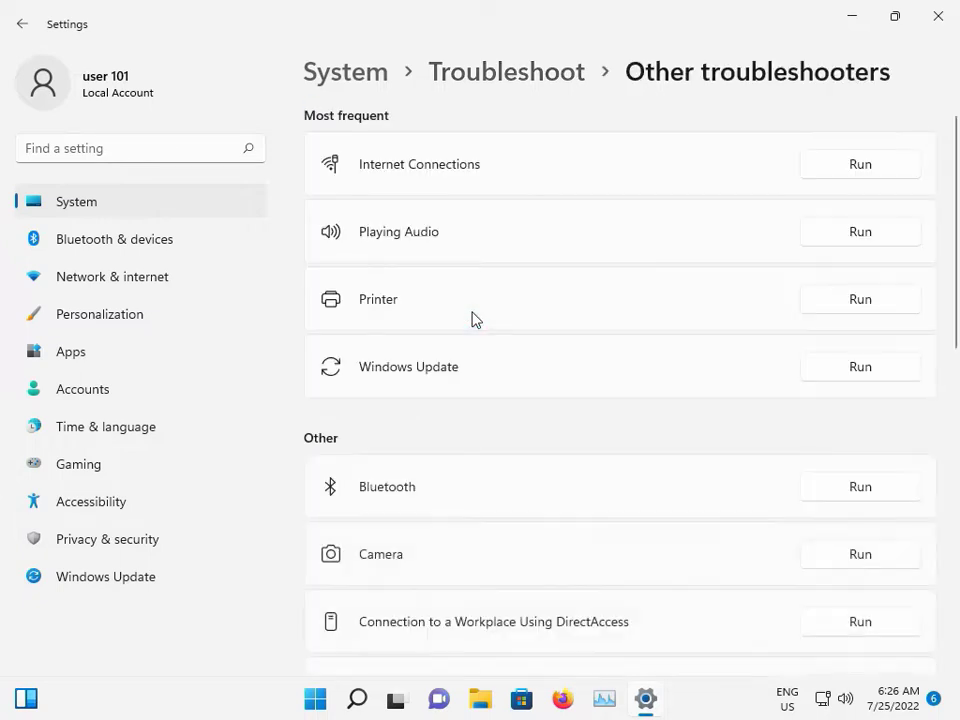
- Run the Recording Audio troubleshooter, then close it and the Settings window
scroll(519, 539, "down", 5)
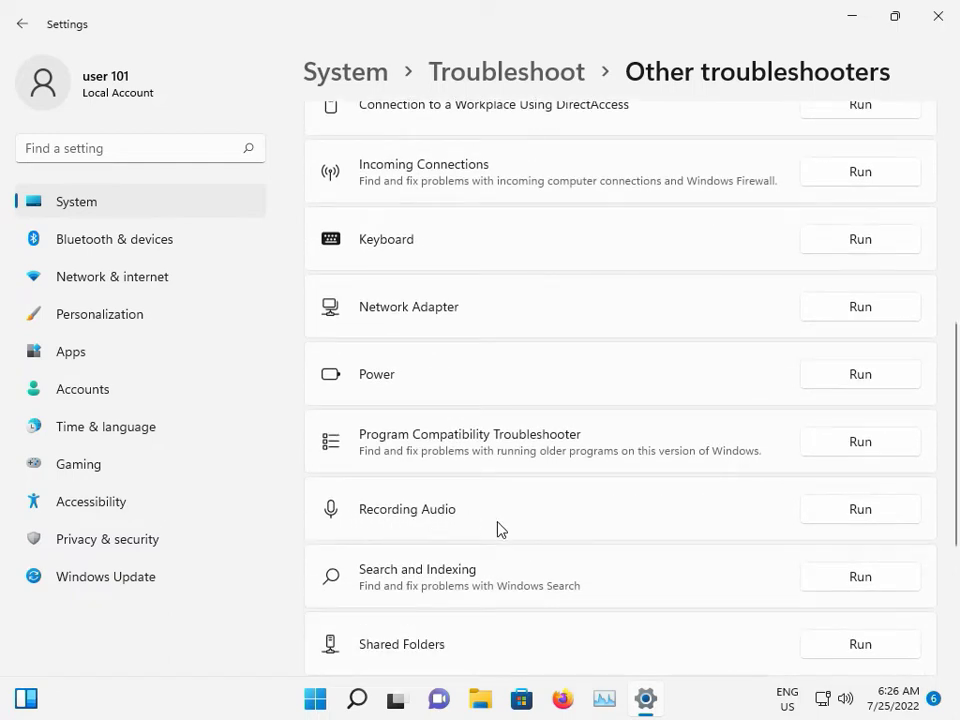
scroll(500, 529, "down", 1)
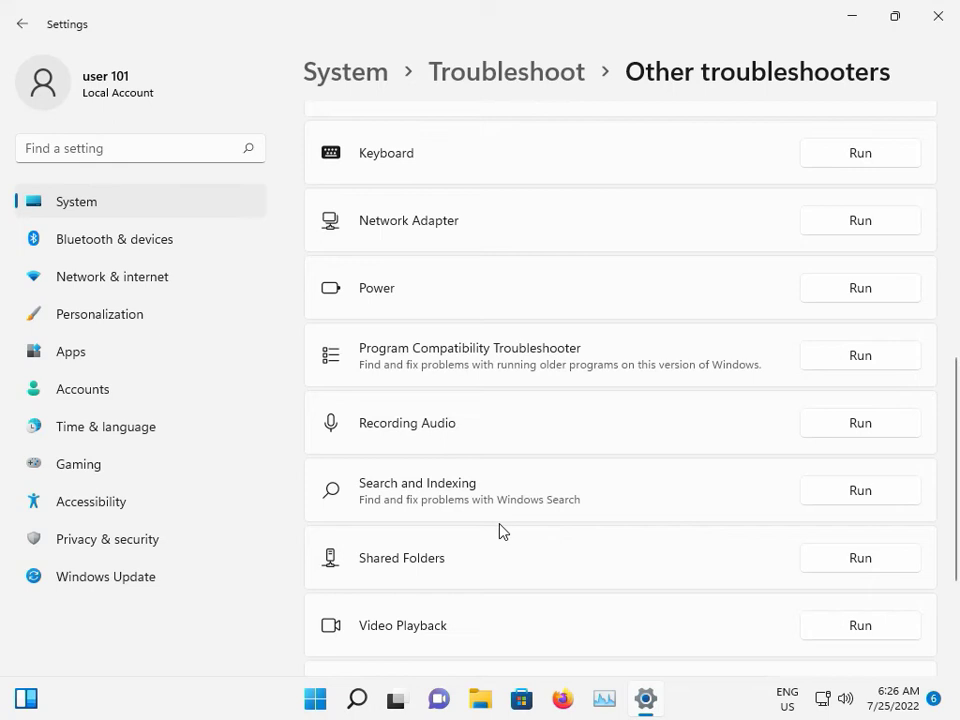
scroll(498, 525, "down", 3)
scroll(504, 531, "up", 6)
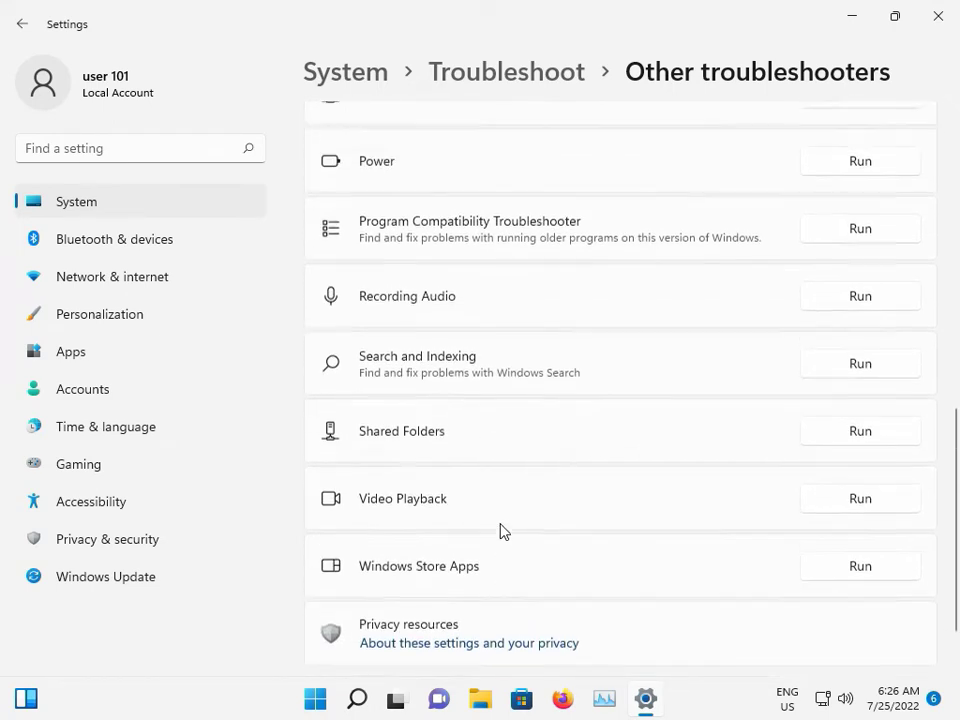
scroll(502, 529, "down", 3)
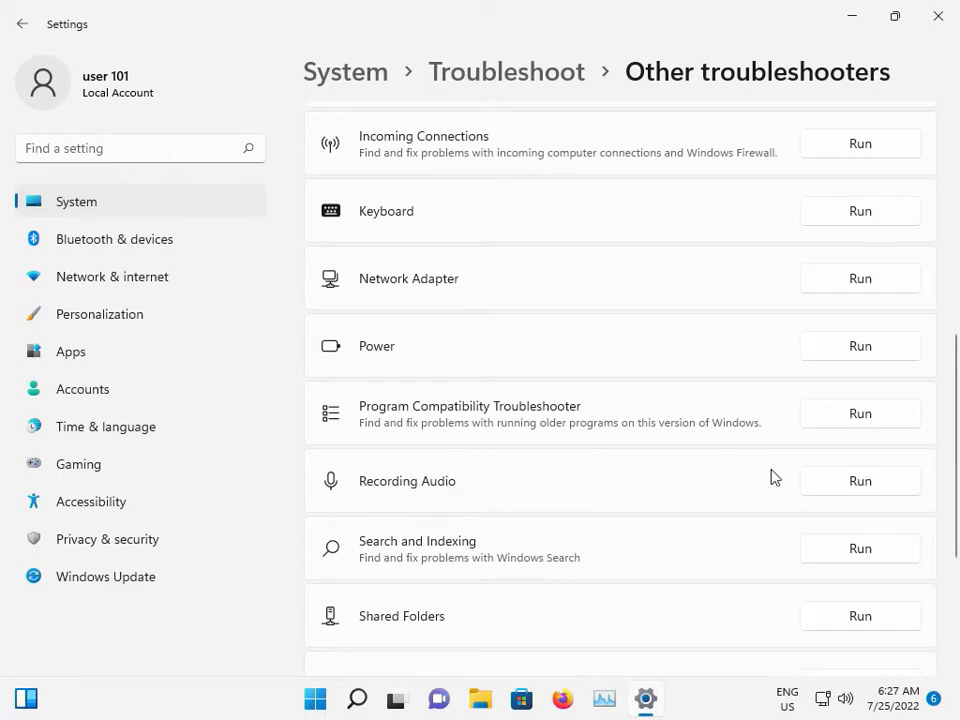
left_click(838, 485)
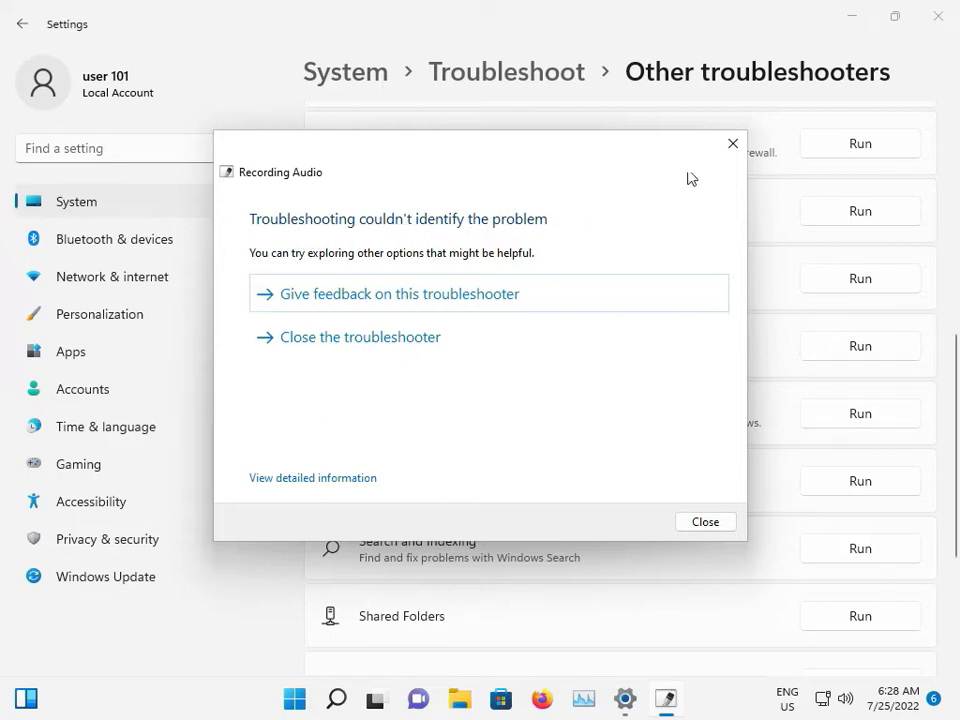
left_click(735, 147)
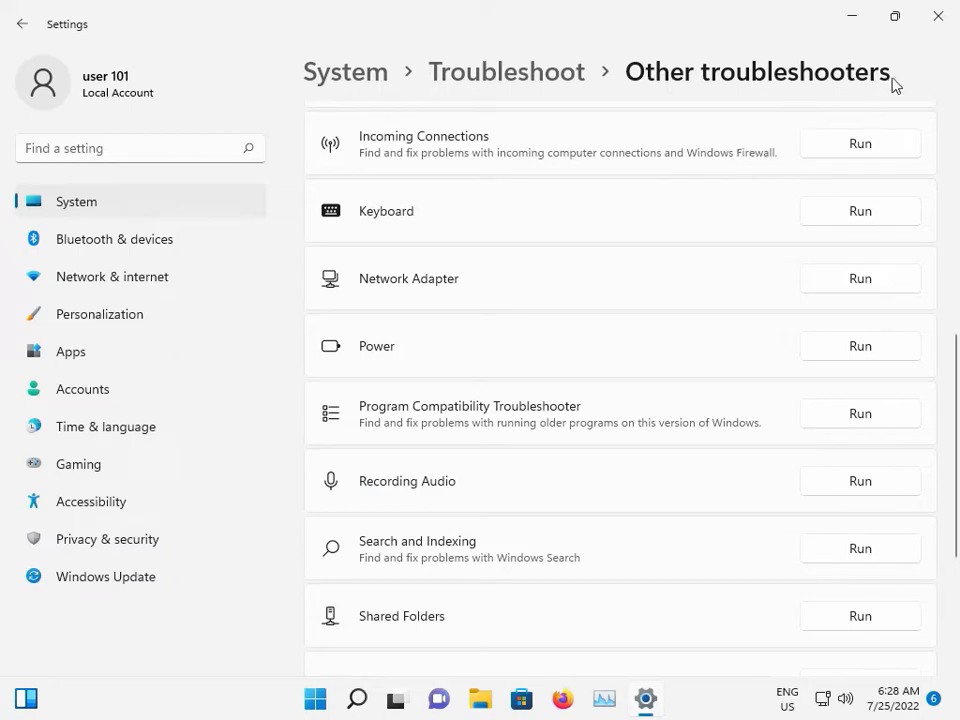
left_click(936, 18)
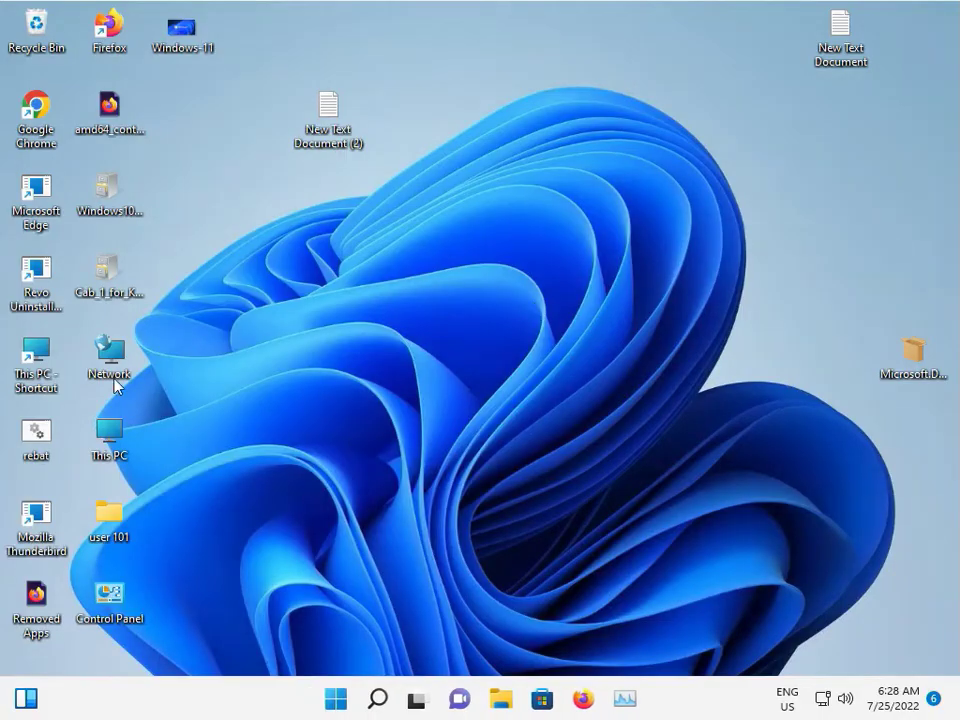
- Find and open Control Panel, and display its items as large icons
left_click(336, 697)
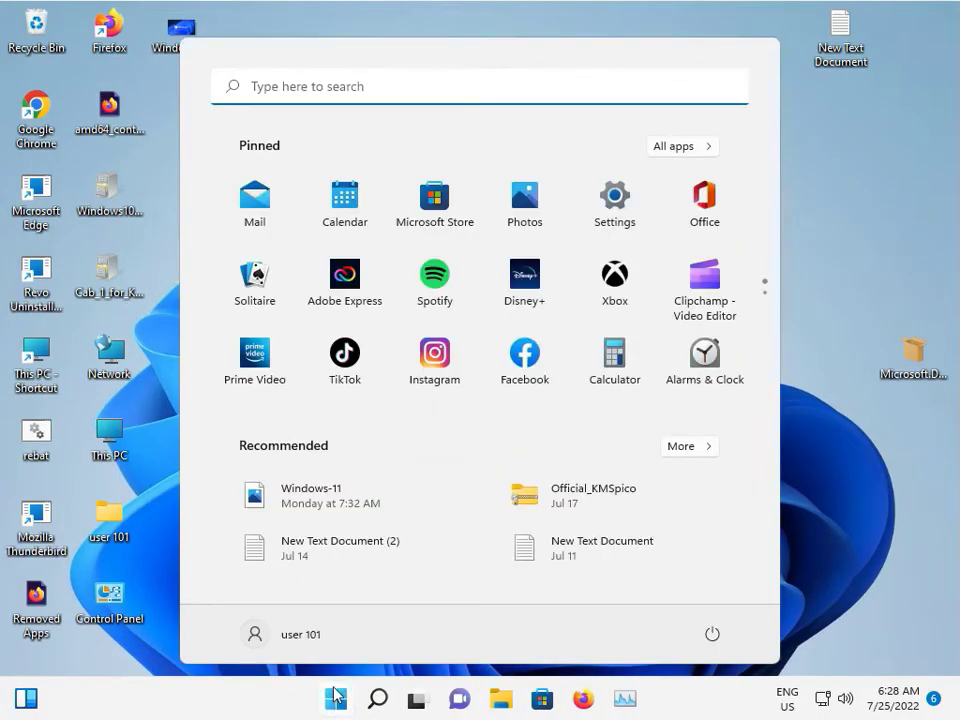
type("com")
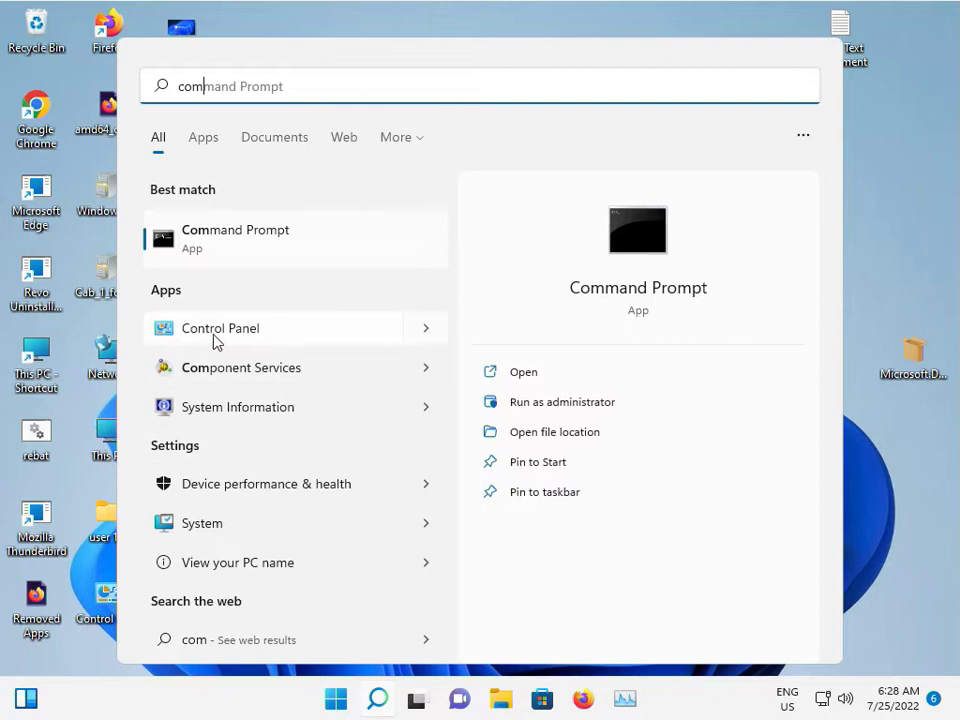
left_click(214, 337)
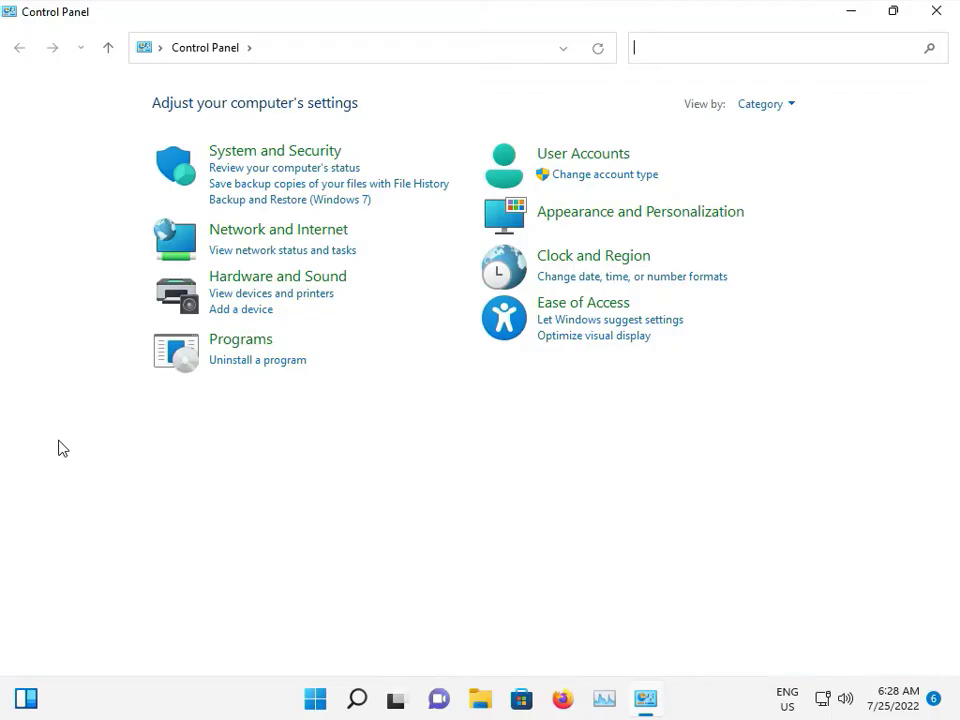
left_click(760, 105)
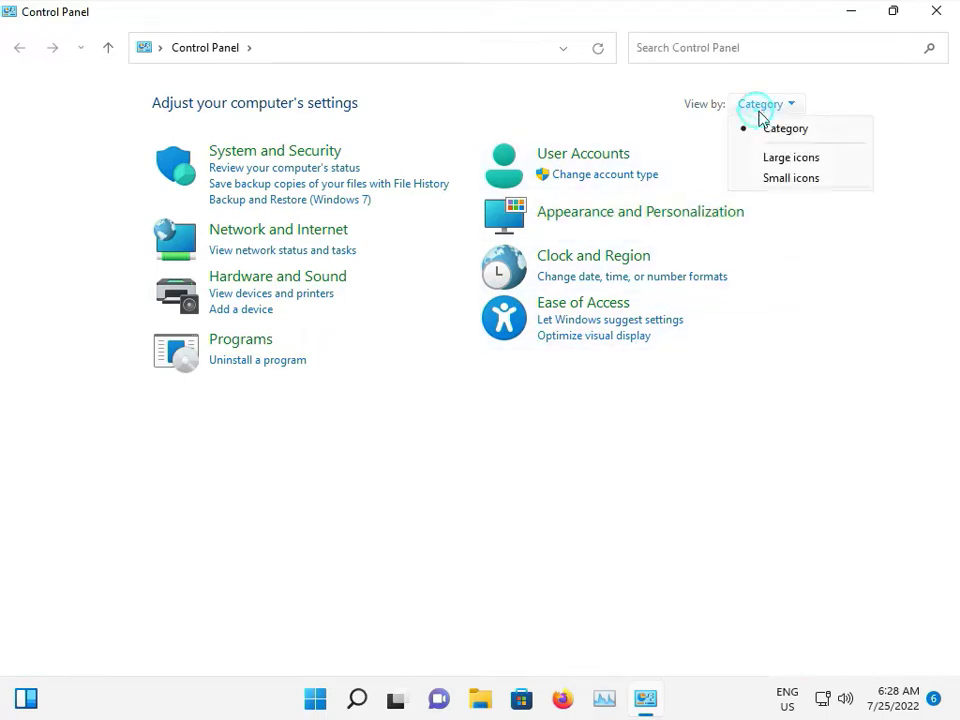
left_click(771, 163)
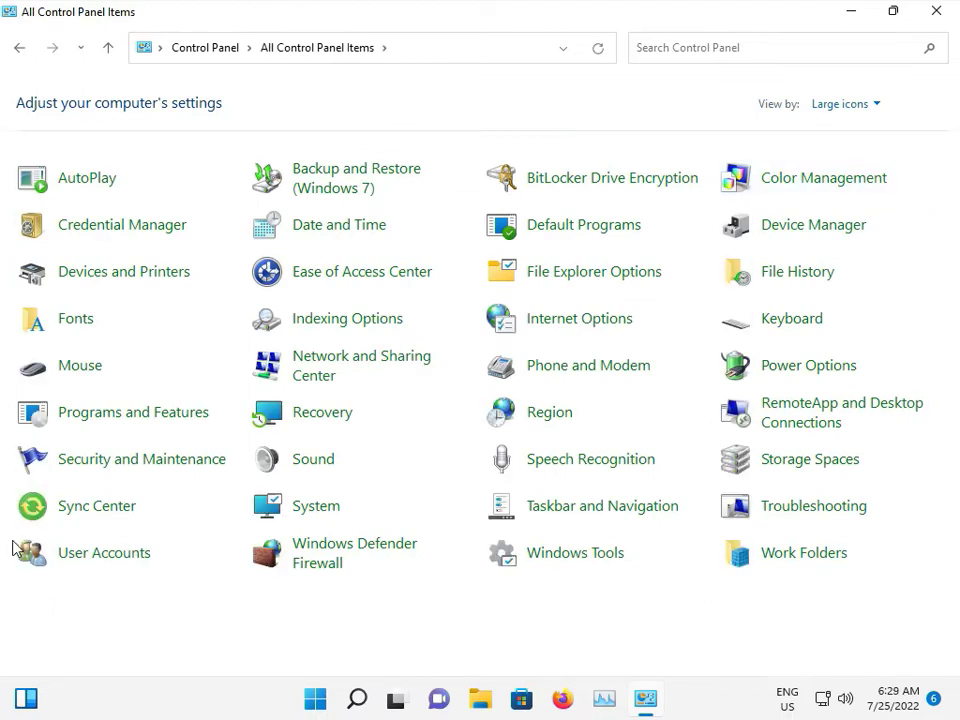
- Open the audio input settings from the advanced speech options of Speech Recognition
left_click(562, 467)
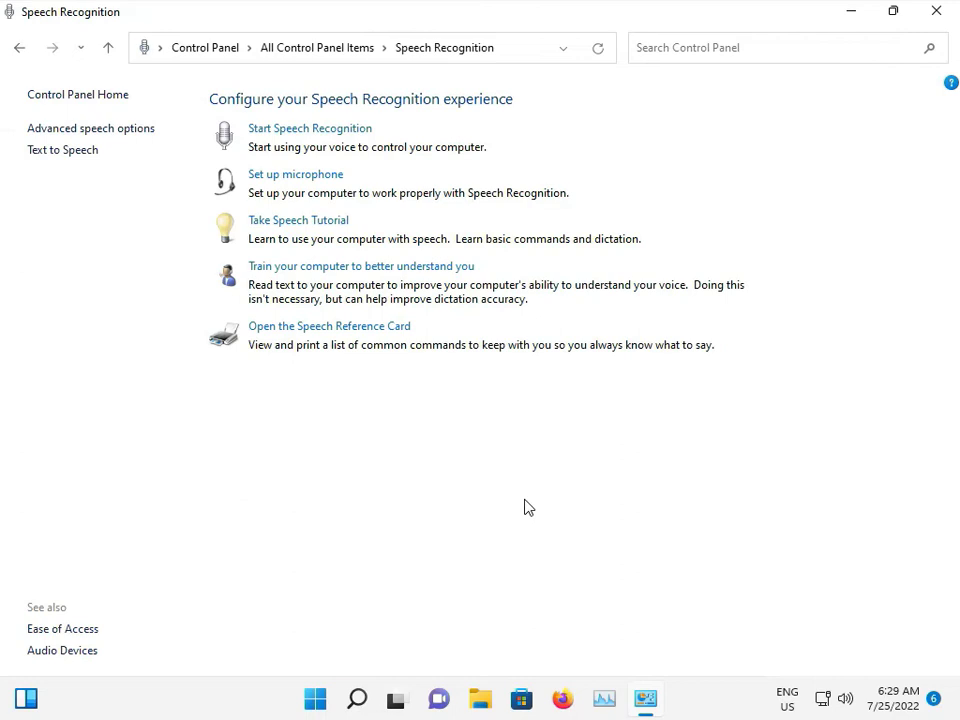
left_click(118, 136)
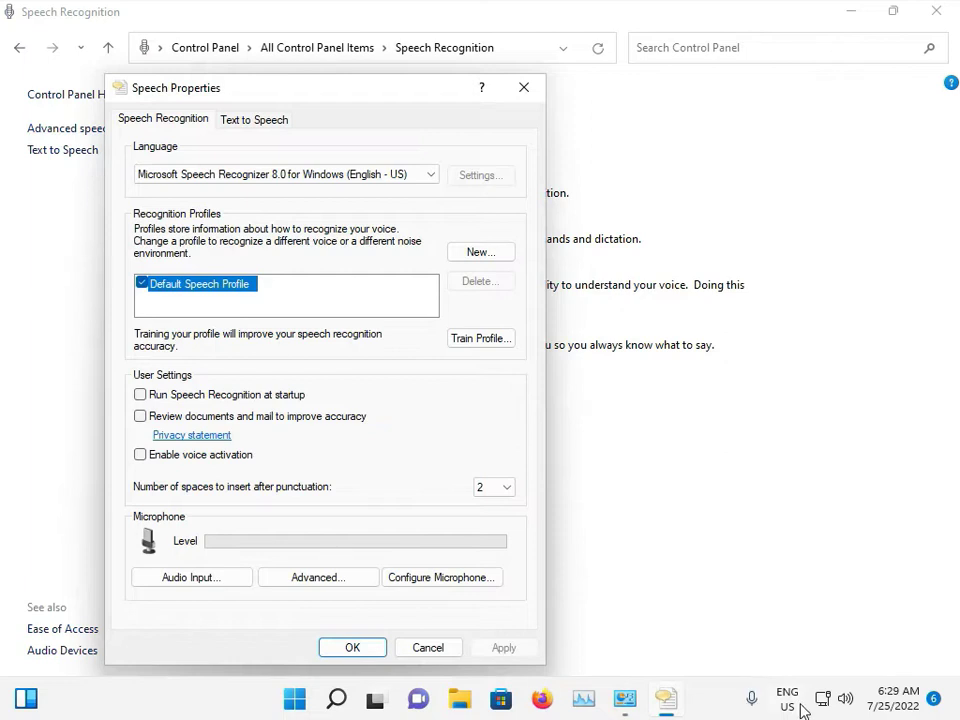
left_click(188, 580)
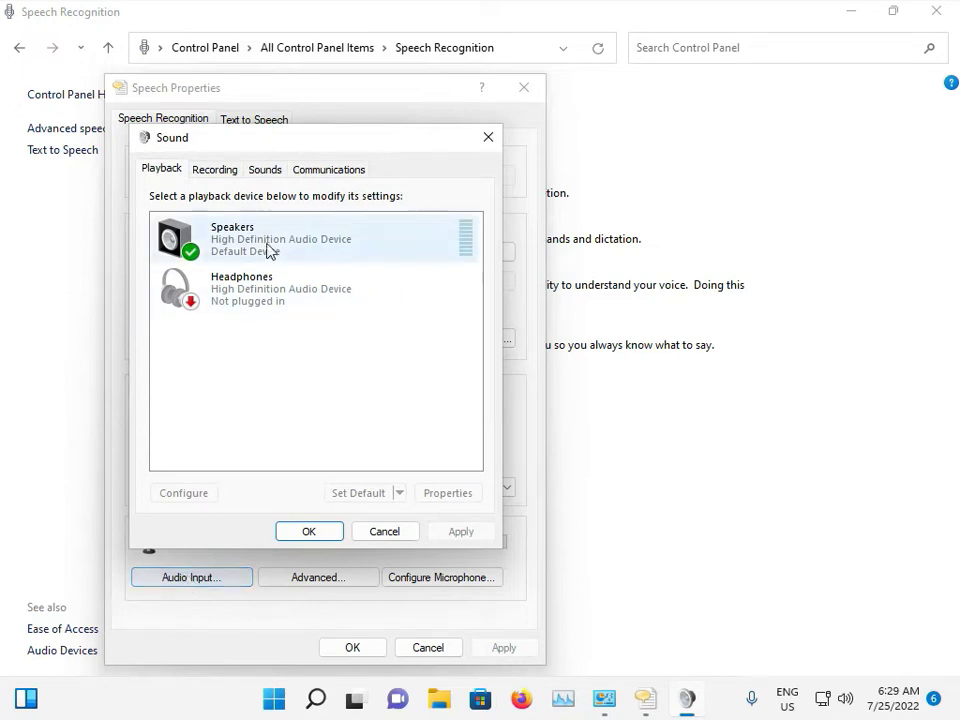
- Enable the Microphone recording device, accept the Sound and Speech Properties dialogs, and close Control Panel
left_click(215, 174)
left_click(250, 234)
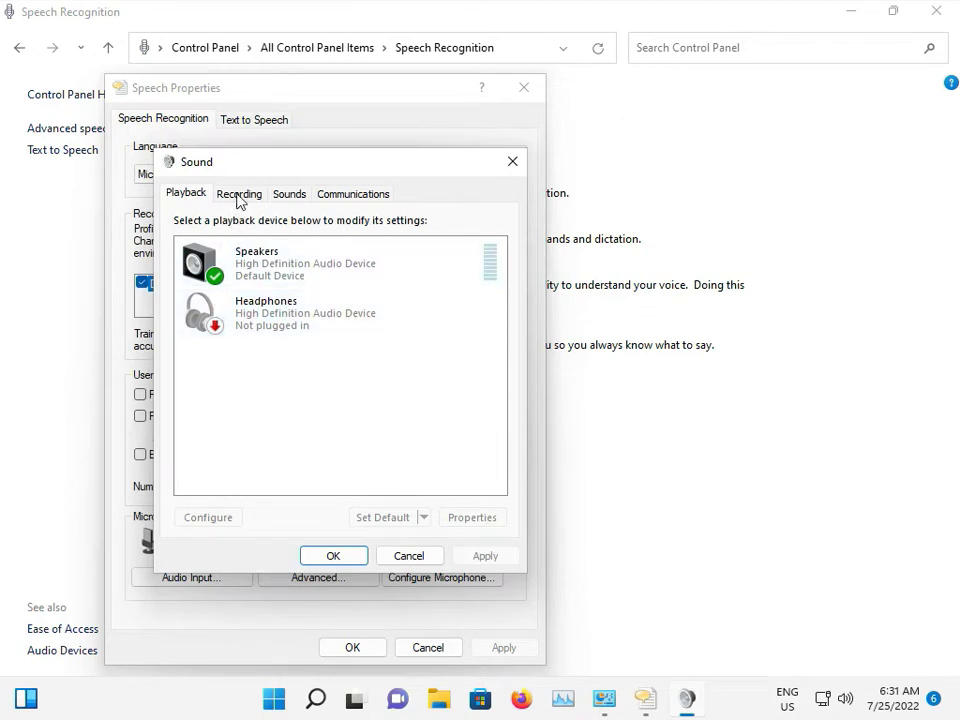
left_click(239, 194)
left_click(238, 255)
right_click(237, 254)
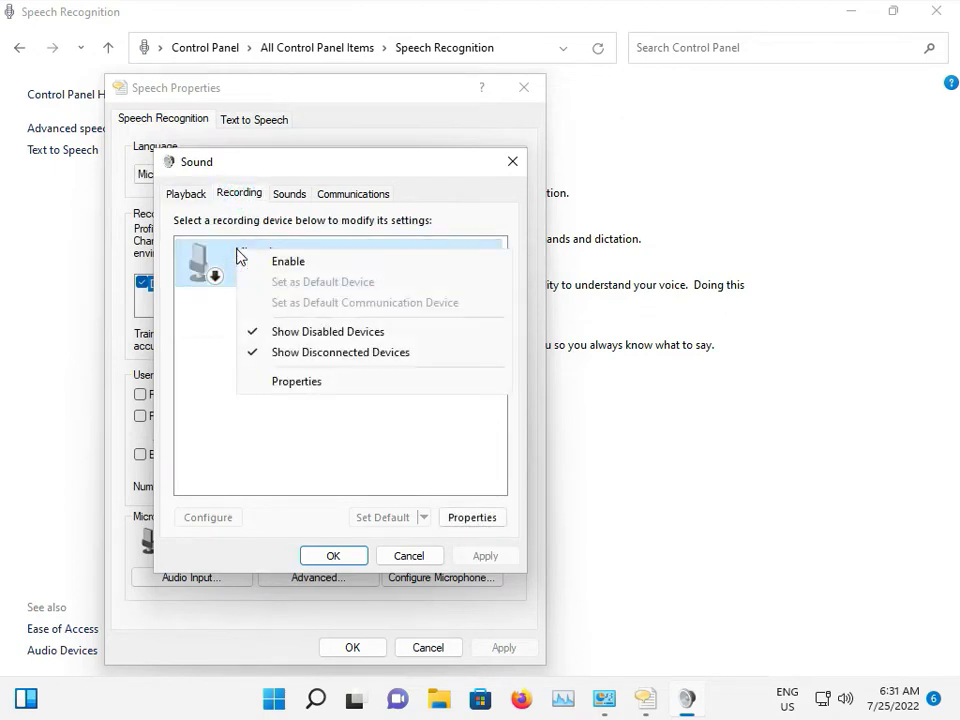
left_click(264, 266)
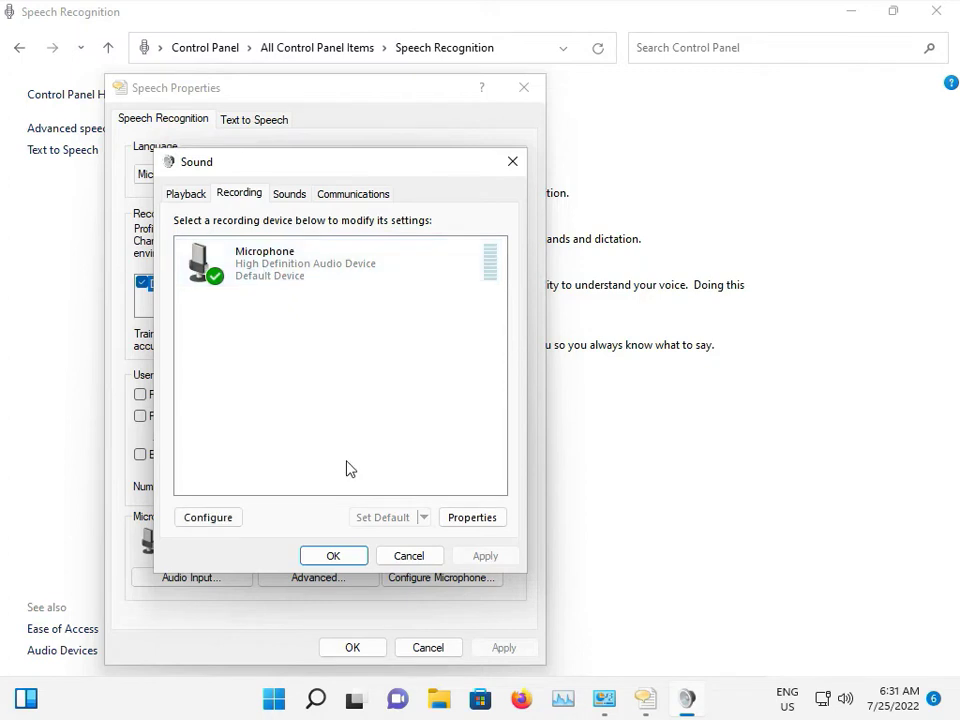
left_click(333, 558)
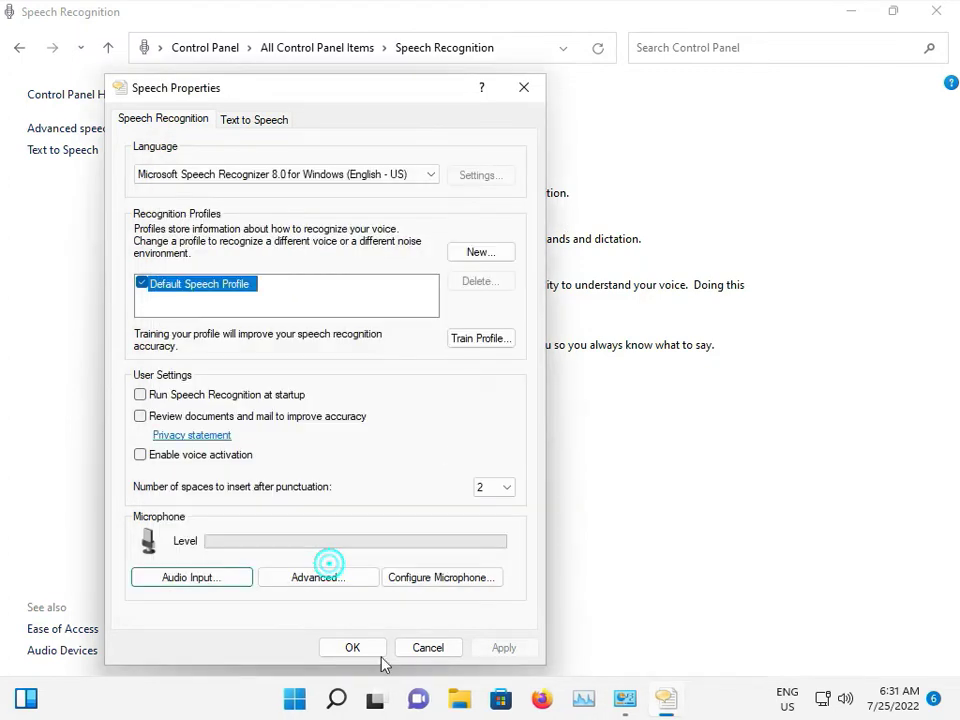
left_click(361, 658)
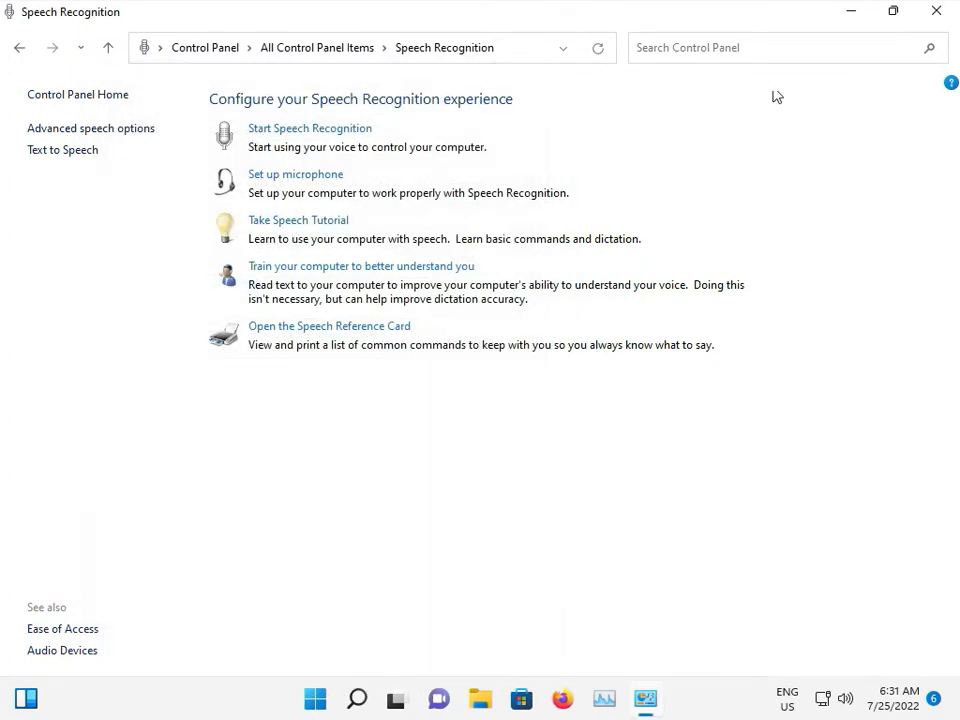
left_click(930, 15)
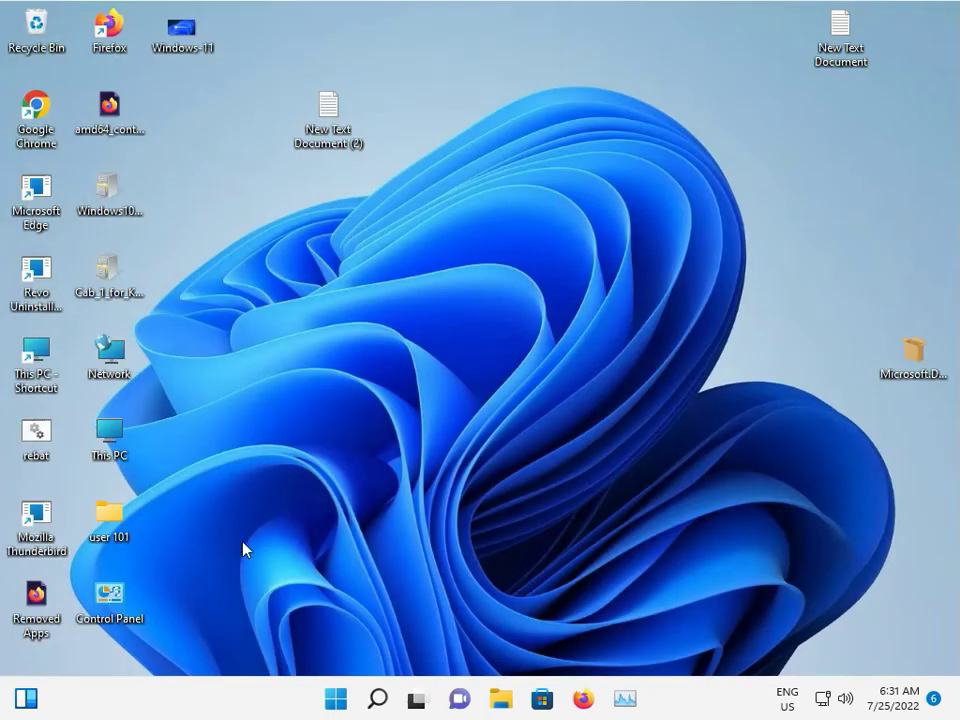
- Open Computer Management for This PC from File Explorer
left_click(501, 699)
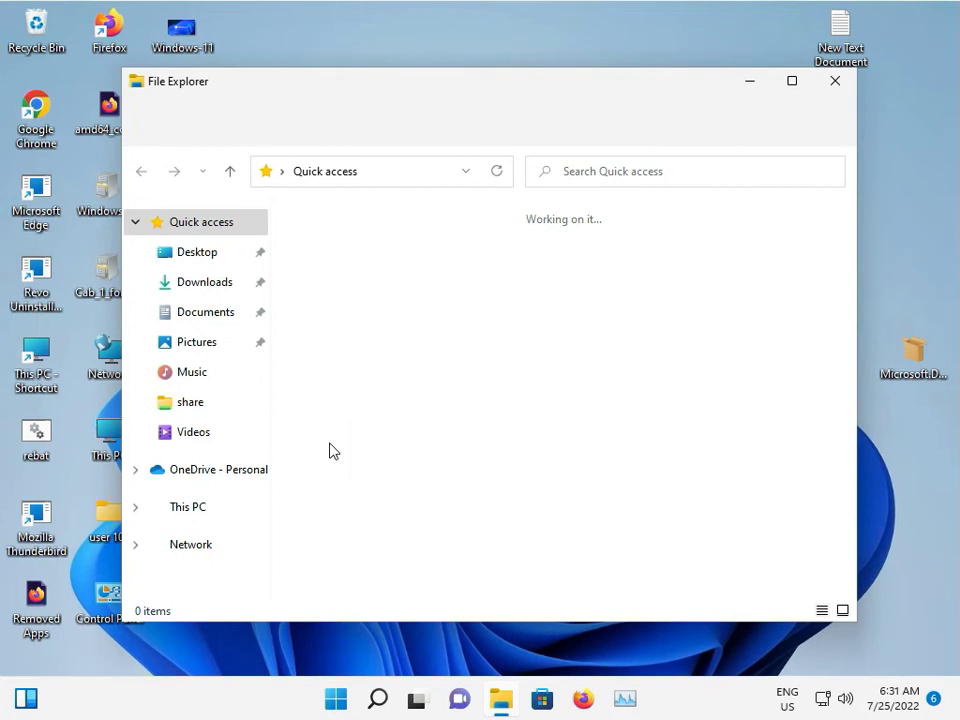
right_click(206, 512)
left_click(270, 489)
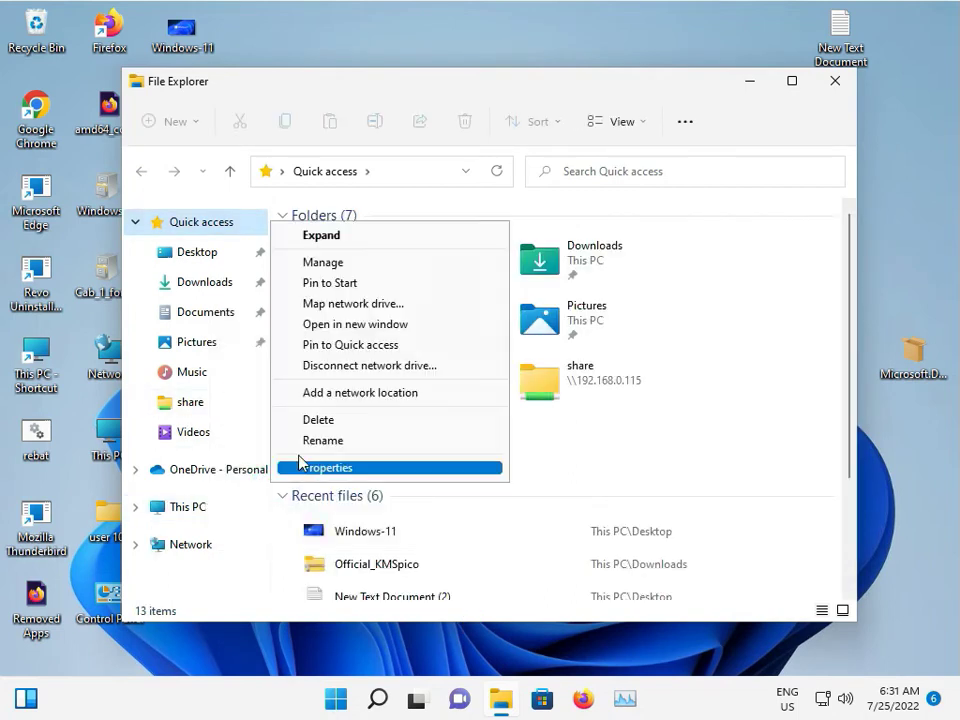
left_click(336, 266)
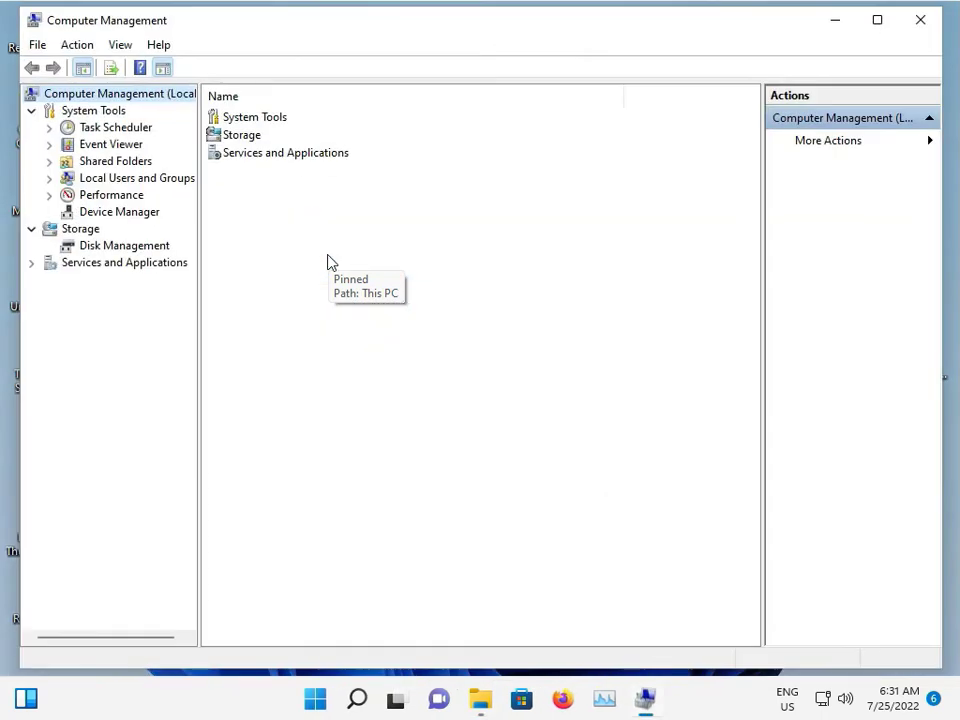
- Uninstall the Microphone (High Definition Audio Device) under Audio inputs and outputs in Device Manager, and scan for hardware changes
left_click(120, 212)
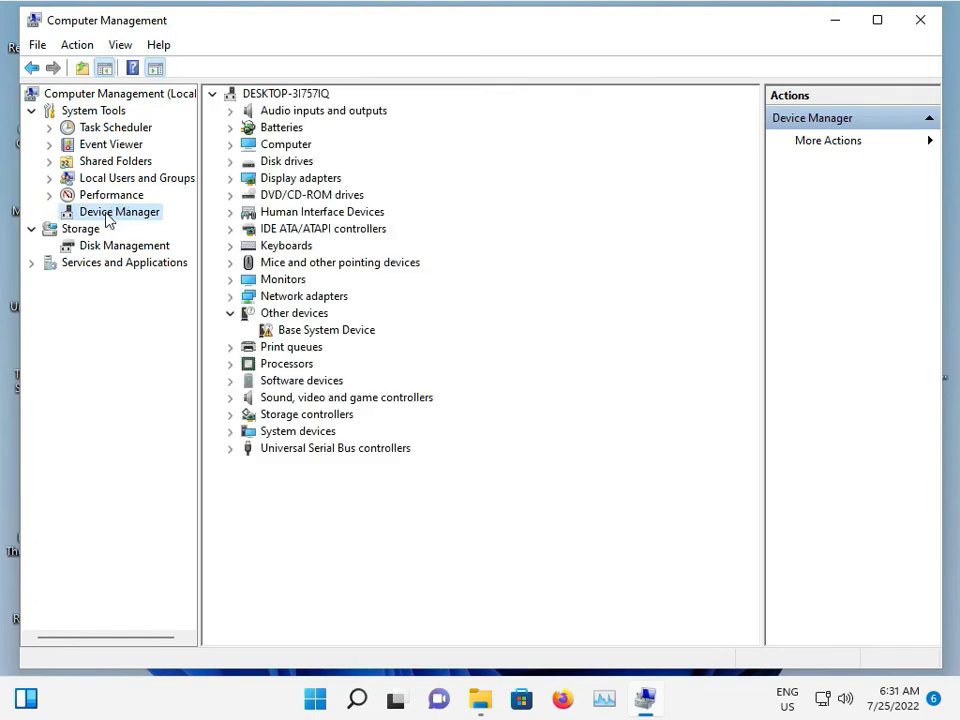
left_click(231, 111)
left_click(294, 130)
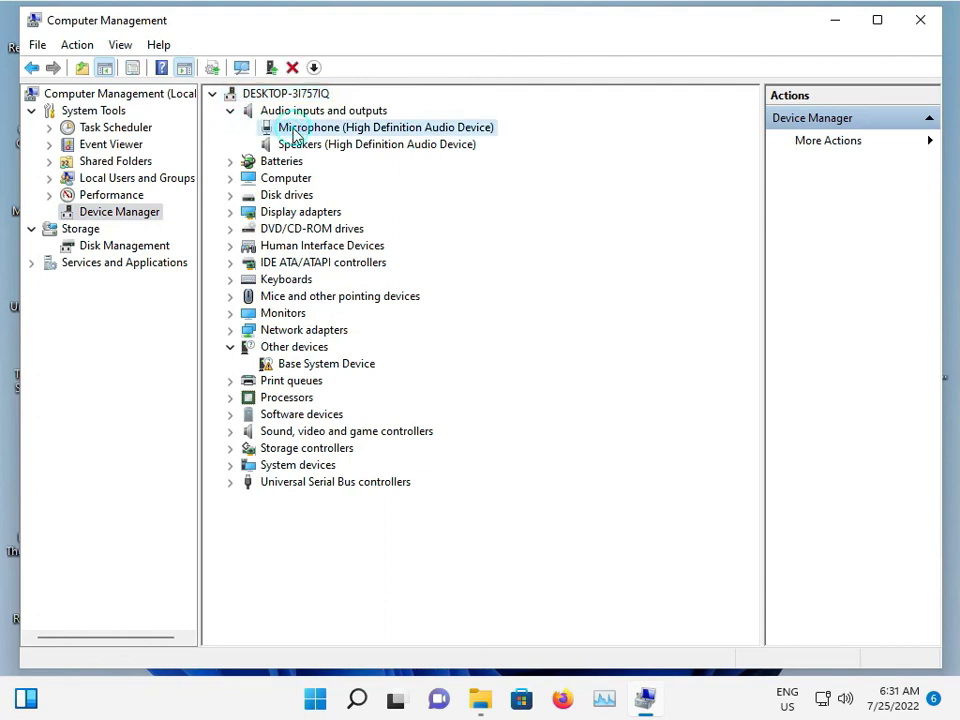
right_click(296, 131)
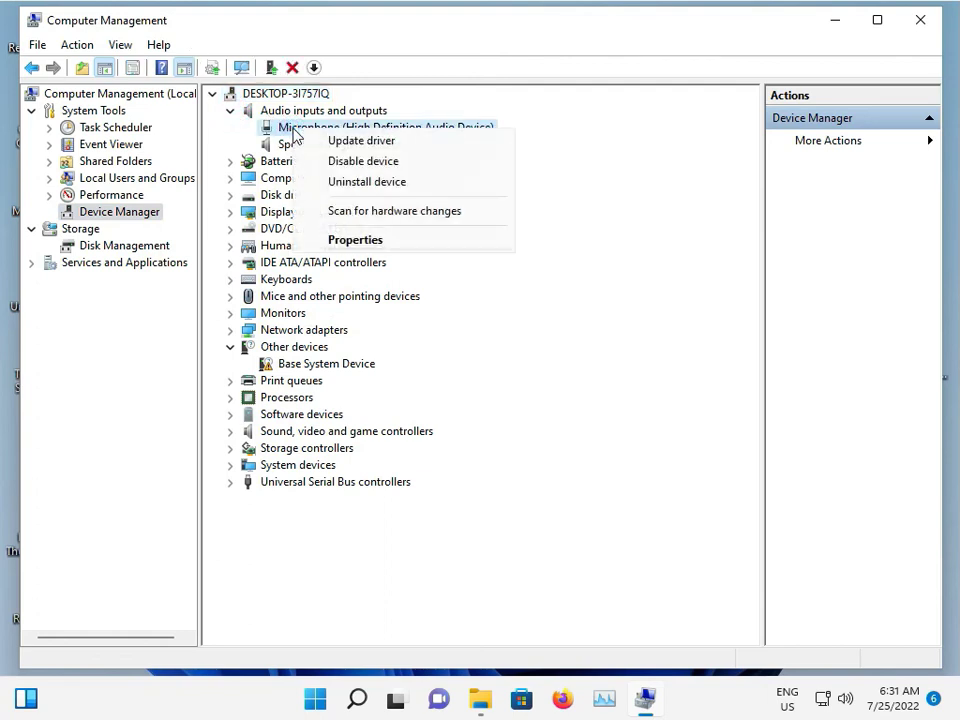
left_click(322, 183)
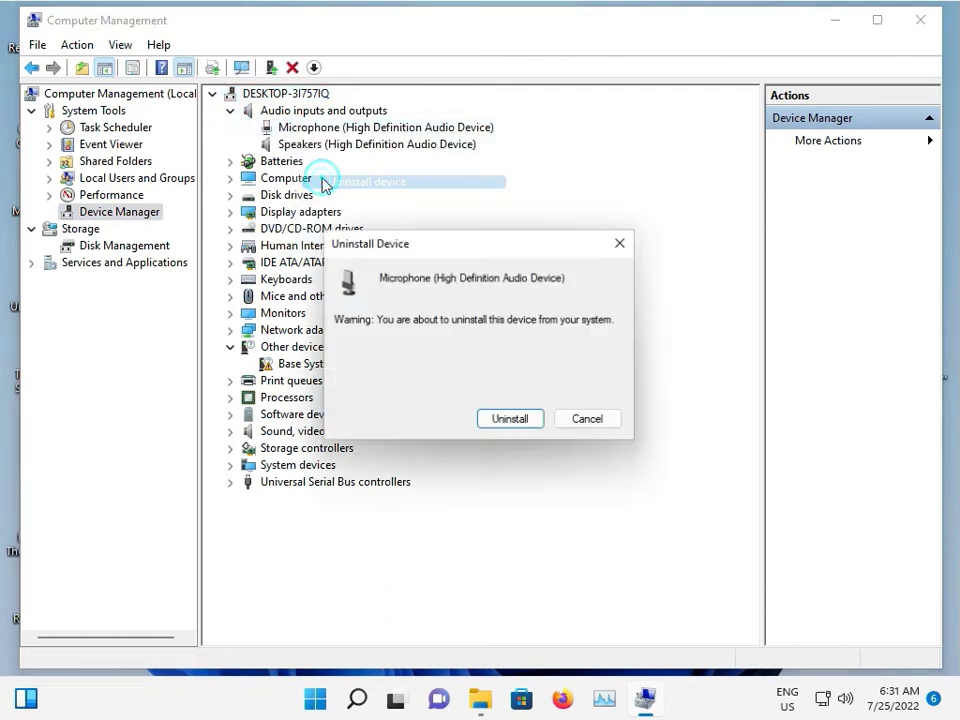
left_click(510, 419)
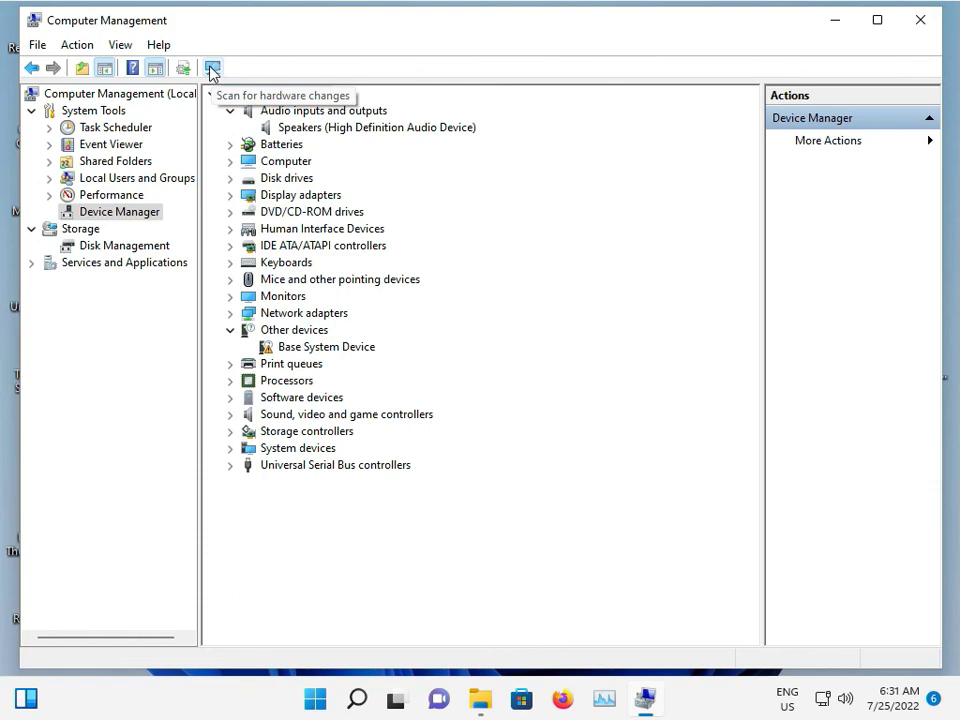
left_click(211, 69)
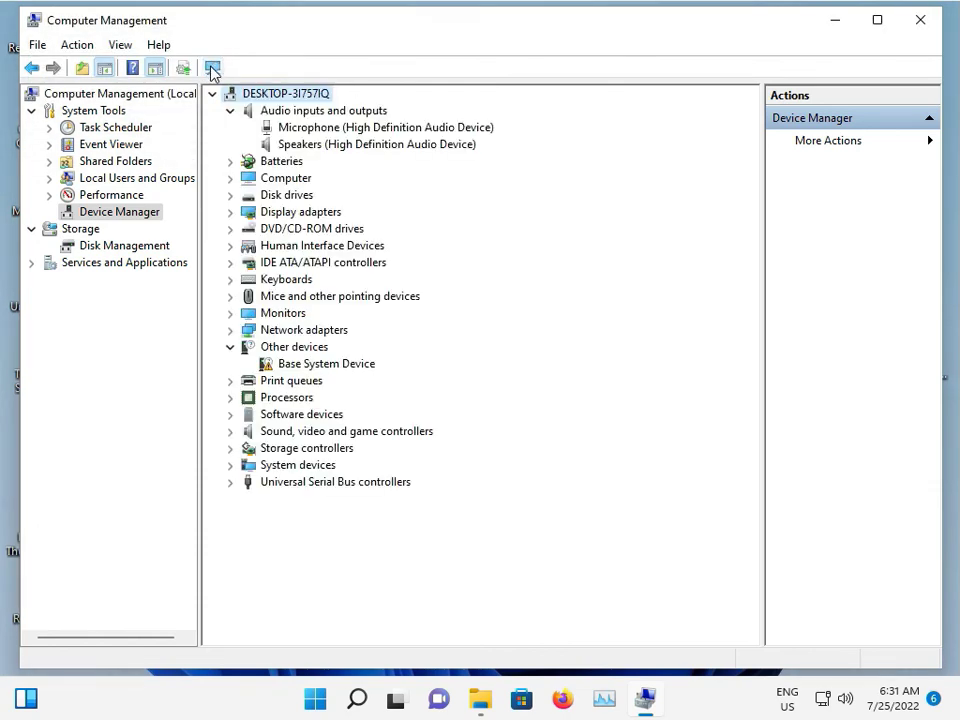
- Run an automatic driver search for the Microphone (High Definition Audio Device), and close the Update Drivers wizard
left_click(311, 146)
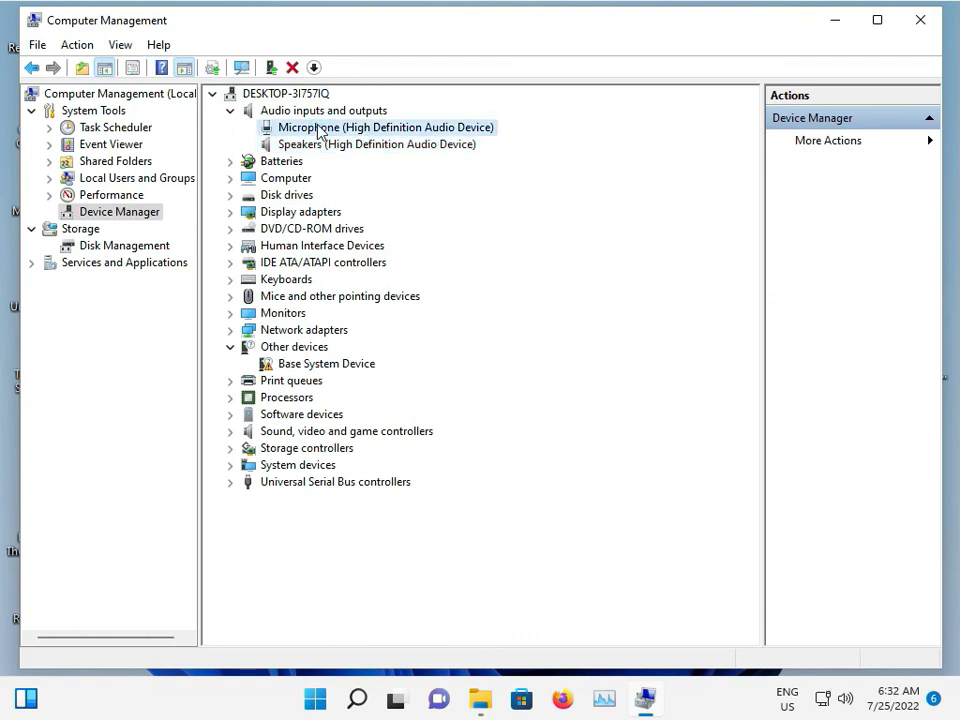
right_click(321, 130)
left_click(380, 136)
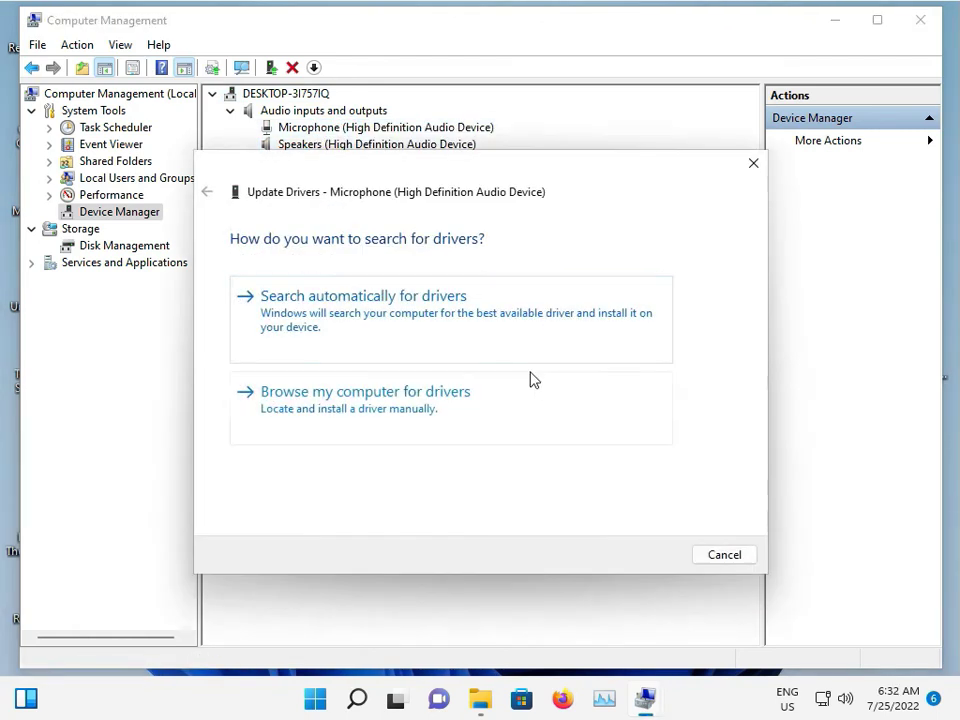
left_click(478, 328)
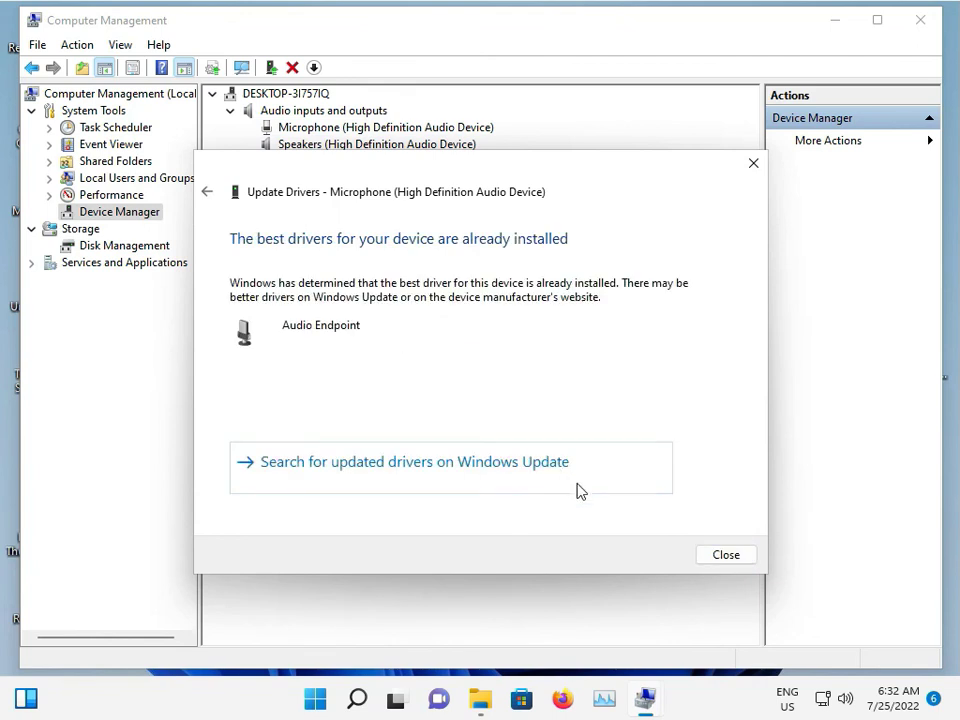
left_click(731, 556)
- Close File Explorer and Computer Management to return to the desktop
key("super+e")
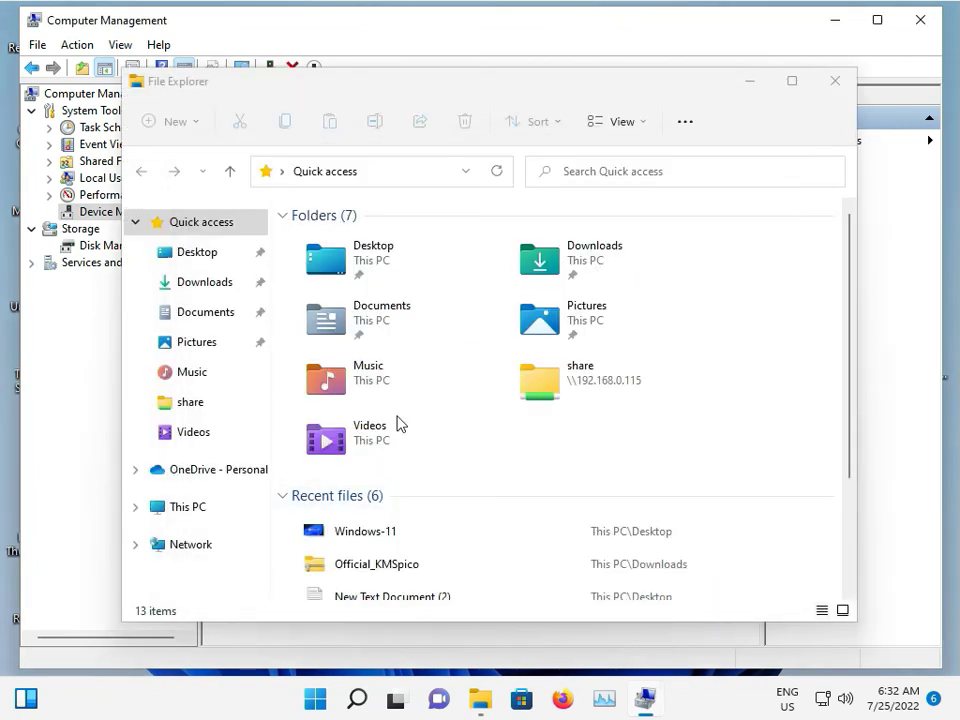
left_click(836, 83)
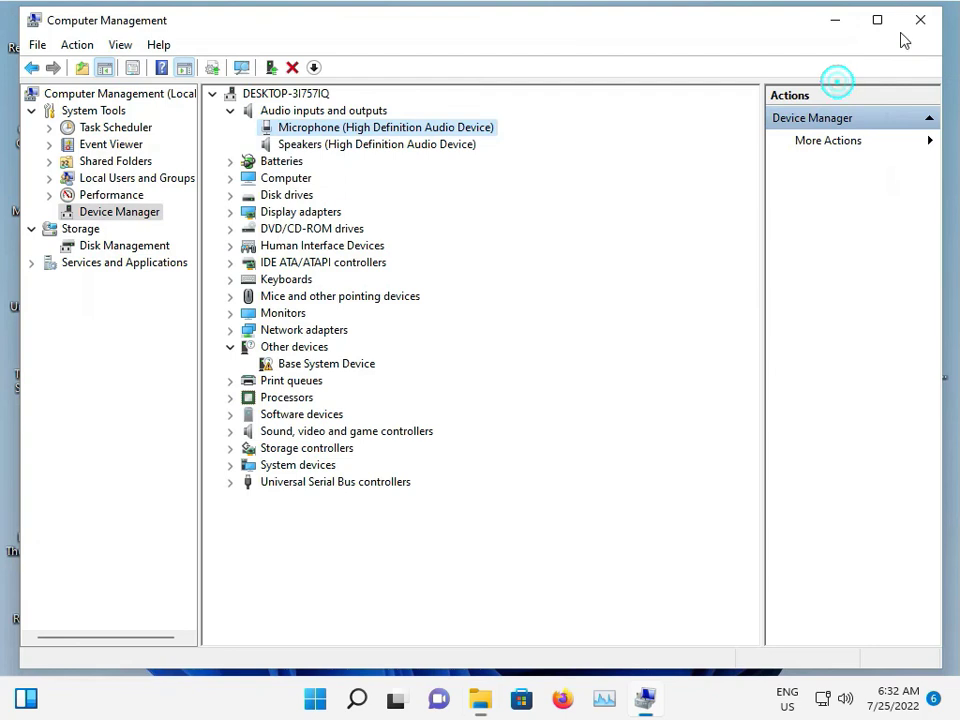
left_click(920, 24)
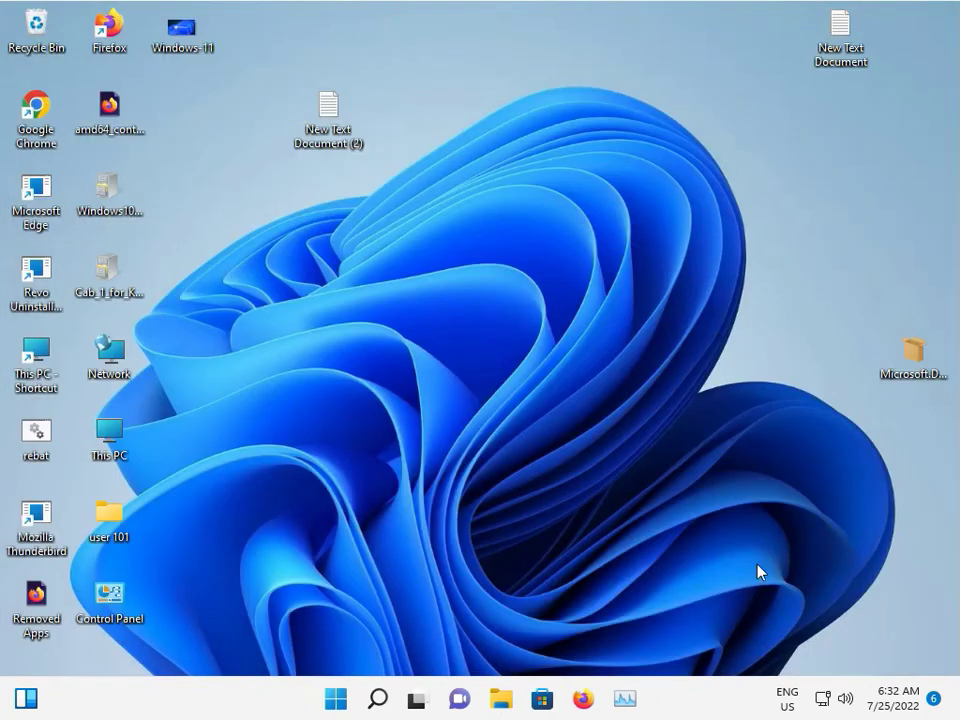